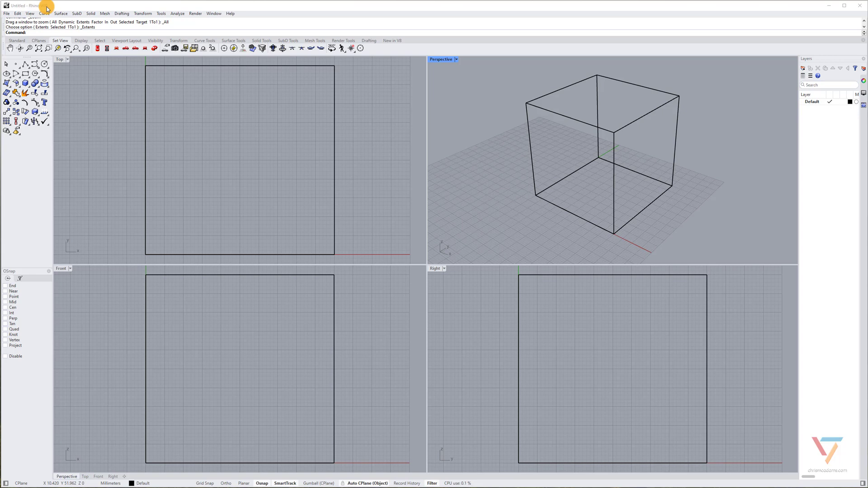
# Switch to the browser window showing the rhino3d.com Downloads page
pyautogui.hotkey('alt', 'Tab')
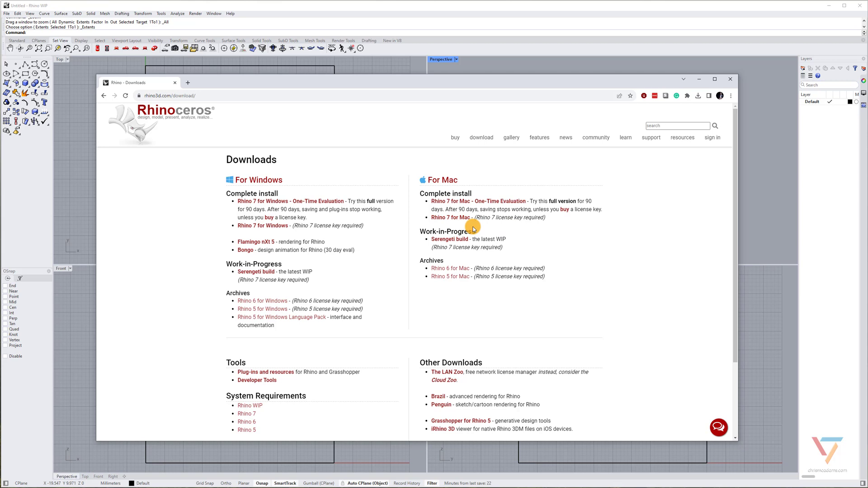
# Return to the Rhino window with the wireframe cube in four viewports
pyautogui.click(413, 9)
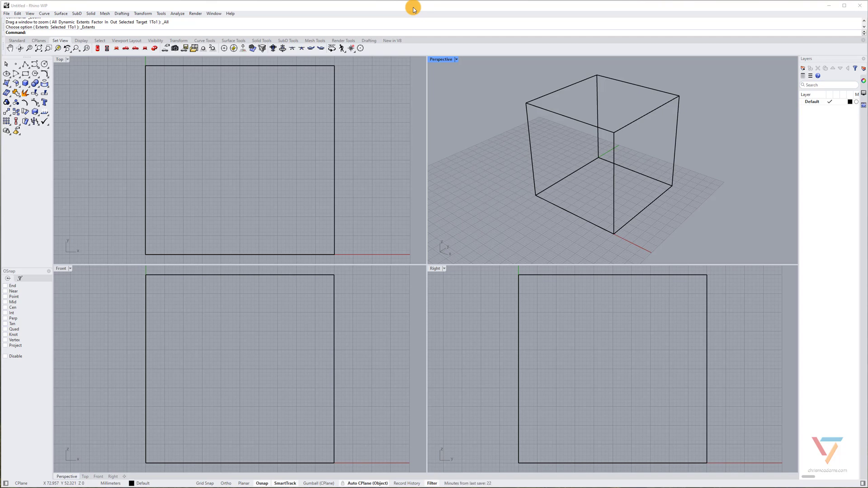
pyautogui.click(30, 14)
pyautogui.moveTo(44, 15)
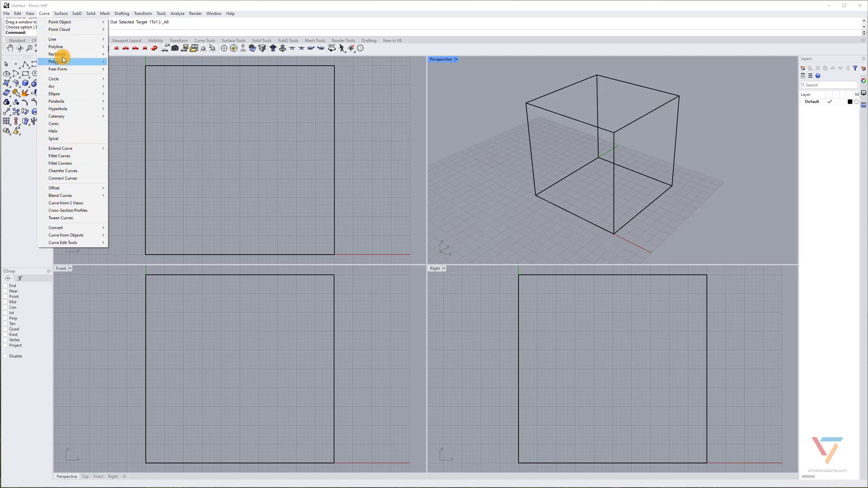
pyautogui.moveTo(69, 41)
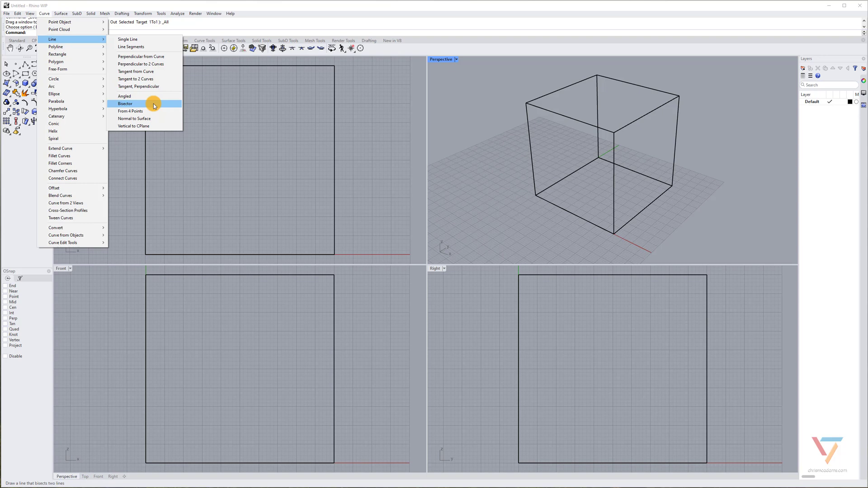
pyautogui.click(178, 7)
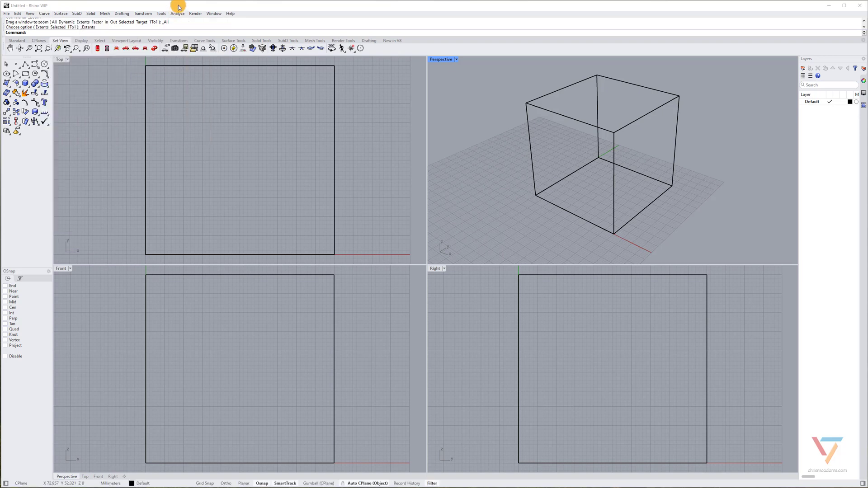
# Browse the Curve Tools set and its Extend flyout, then go back to Standard
pyautogui.click(23, 41)
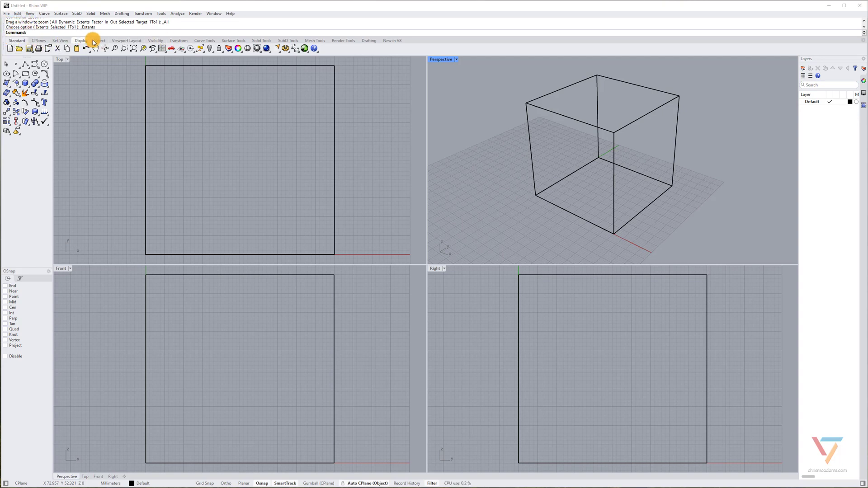
pyautogui.click(204, 40)
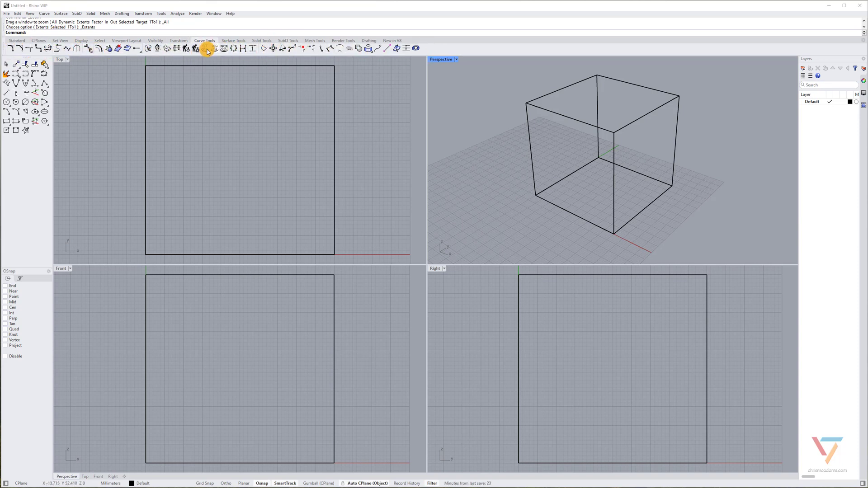
pyautogui.click(141, 53)
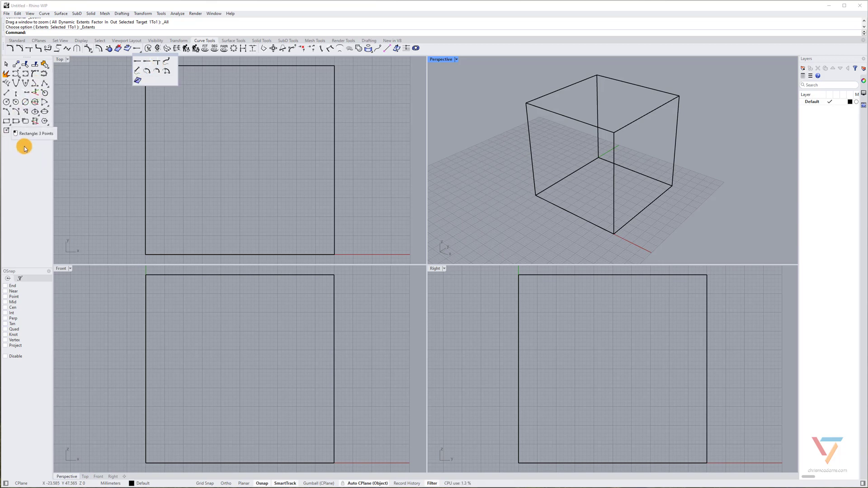
pyautogui.click(23, 42)
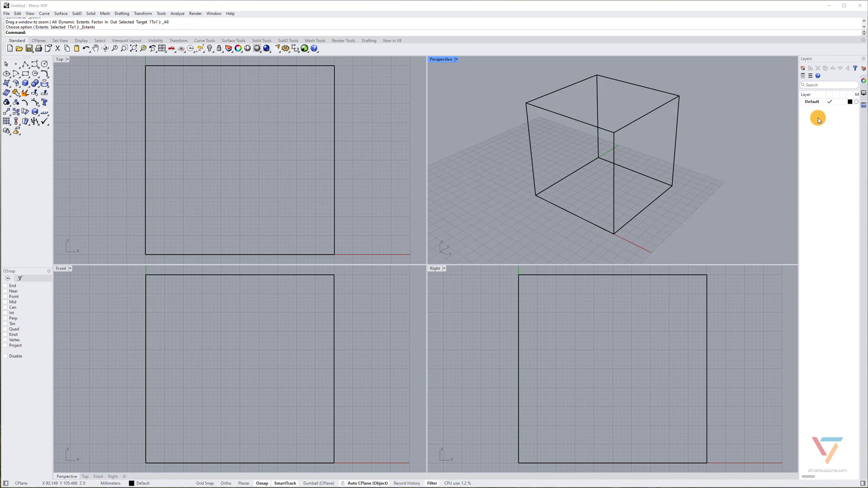
# Create a layer named '2nd Layer' and nest it as a sublayer of Default
pyautogui.click(811, 102)
pyautogui.click(803, 69)
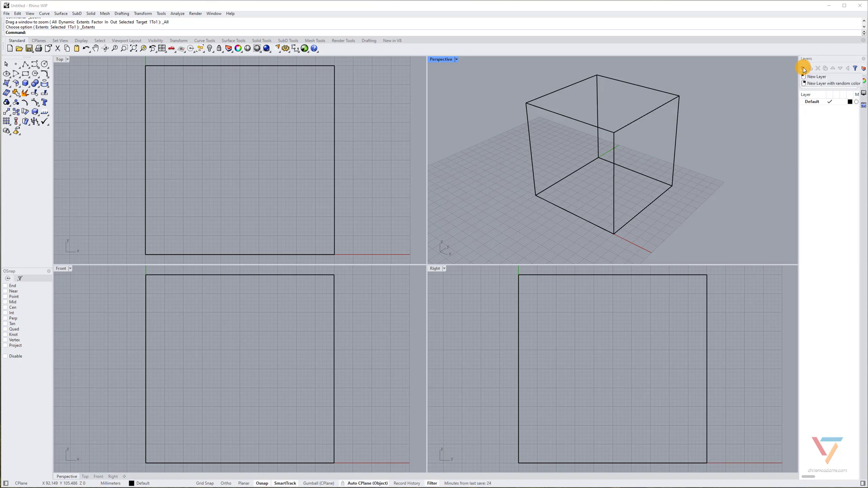
pyautogui.click(804, 69)
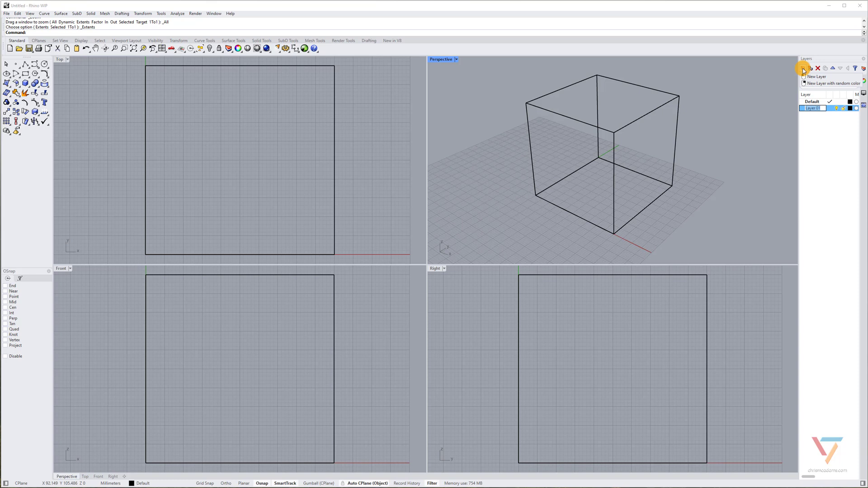
pyautogui.write('2nd Laye')
pyautogui.click(816, 116)
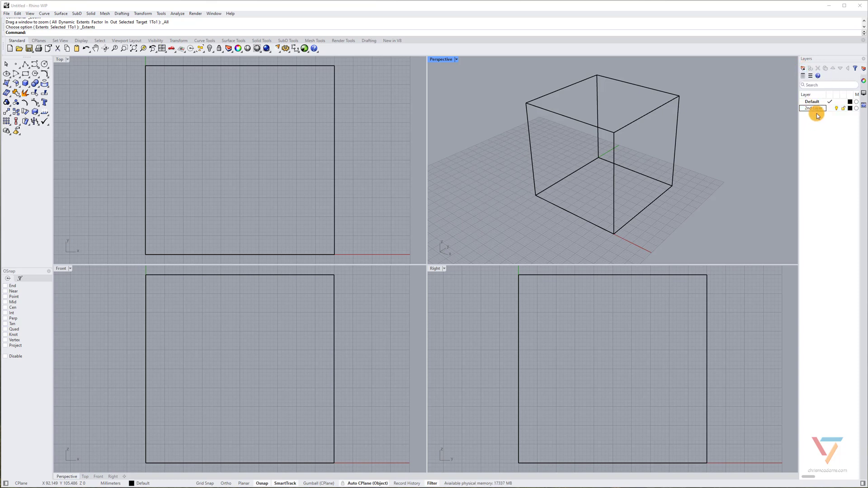
pyautogui.click(850, 109)
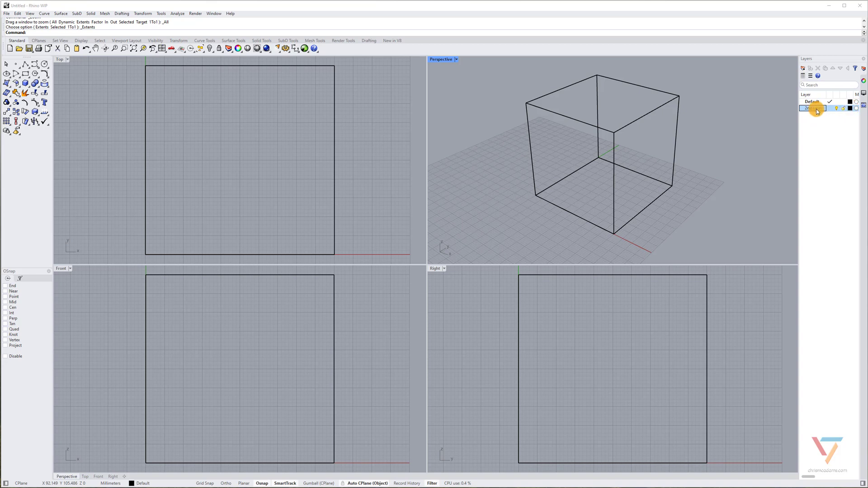
pyautogui.moveTo(819, 109); pyautogui.dragTo(815, 103)
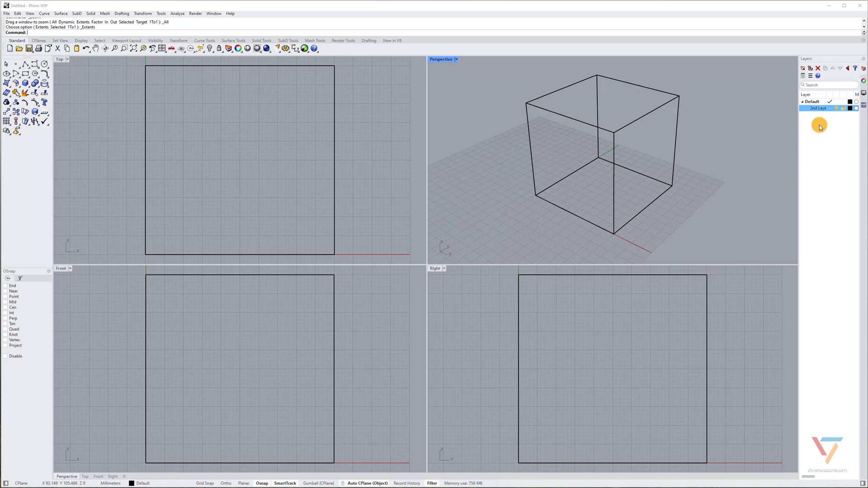
# Select the cube to show its object properties, and widen the Properties panel
pyautogui.click(863, 82)
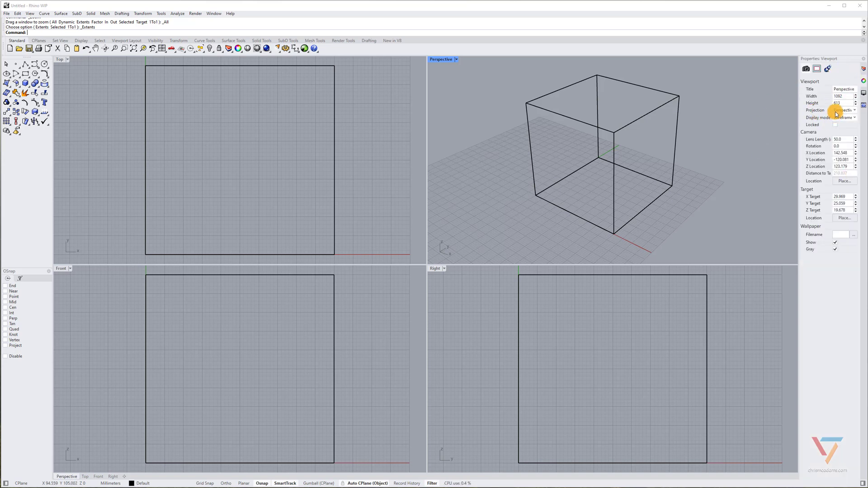
pyautogui.click(676, 96)
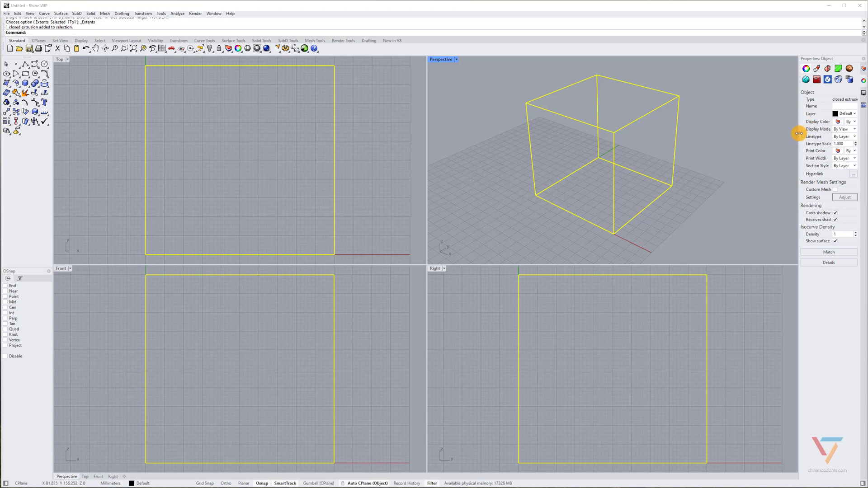
pyautogui.moveTo(798, 133); pyautogui.dragTo(758, 133)
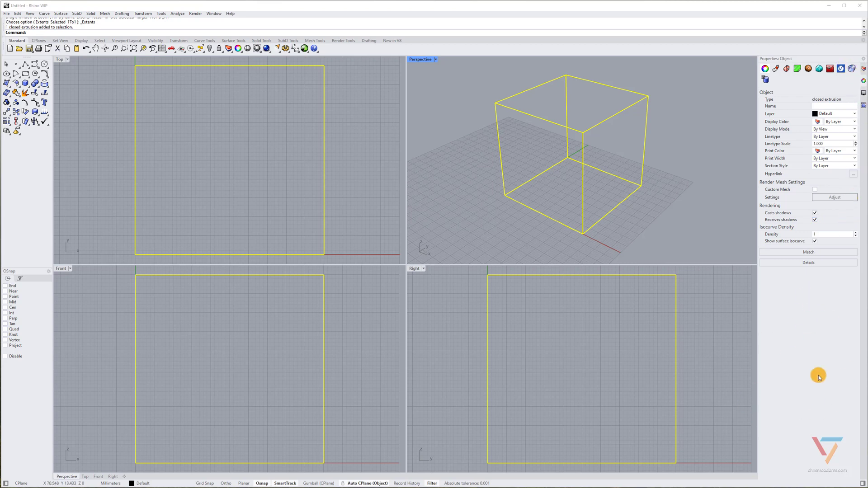
# Float the Layers panel, then dock Properties on the right with Layers below it
pyautogui.click(863, 70)
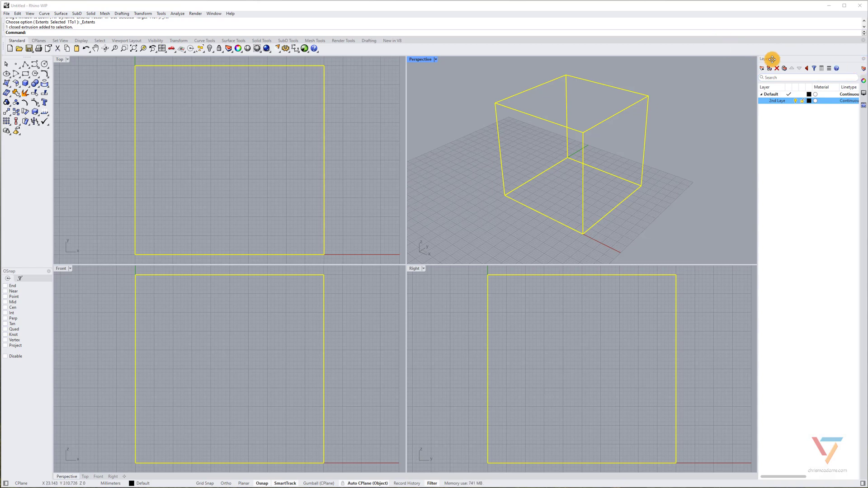
pyautogui.moveTo(772, 60); pyautogui.dragTo(608, 110)
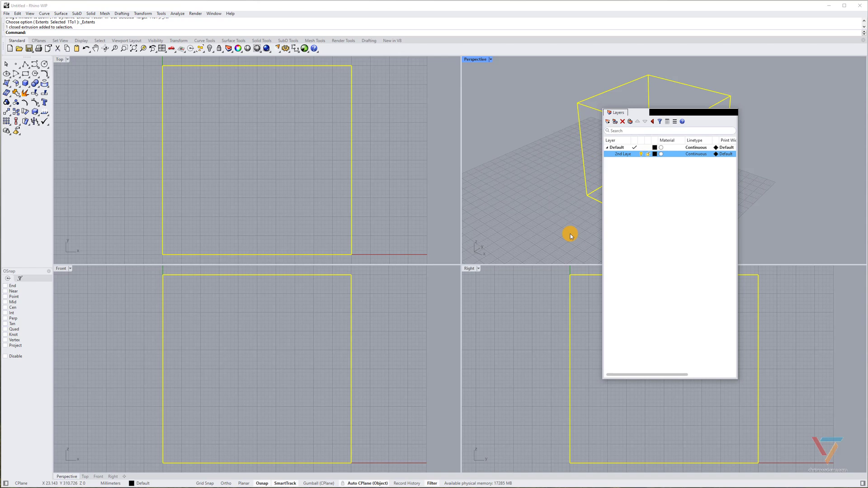
pyautogui.moveTo(617, 112); pyautogui.dragTo(345, 106)
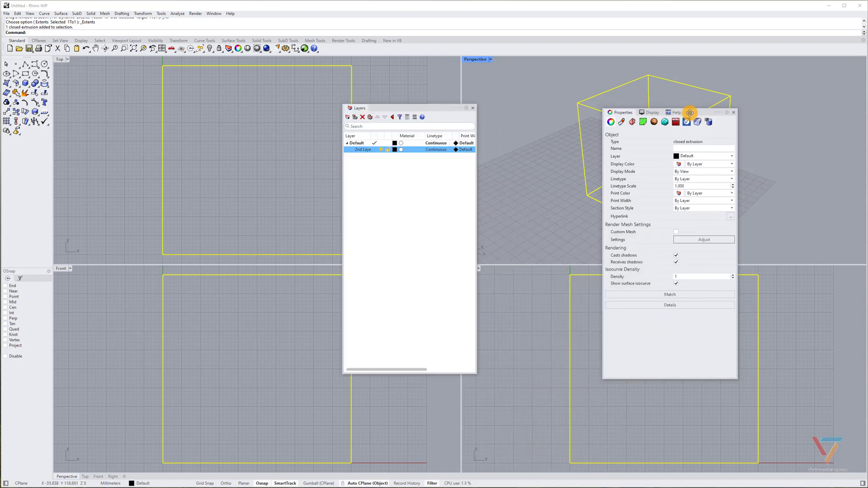
pyautogui.moveTo(689, 113); pyautogui.dragTo(863, 116)
pyautogui.moveTo(379, 109); pyautogui.dragTo(801, 459)
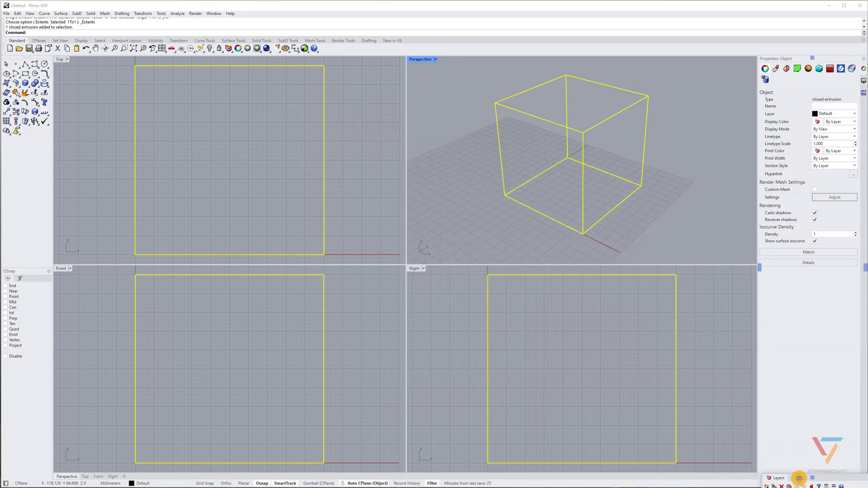
pyautogui.moveTo(798, 477); pyautogui.dragTo(810, 435)
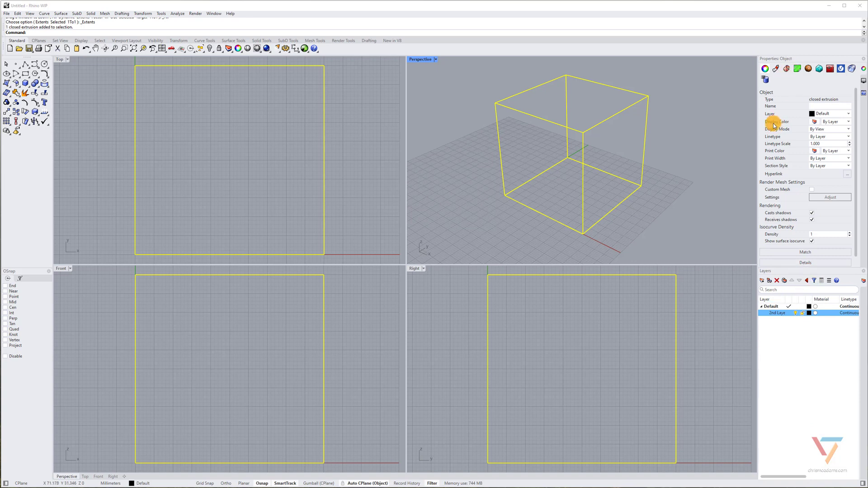
pyautogui.click(701, 180)
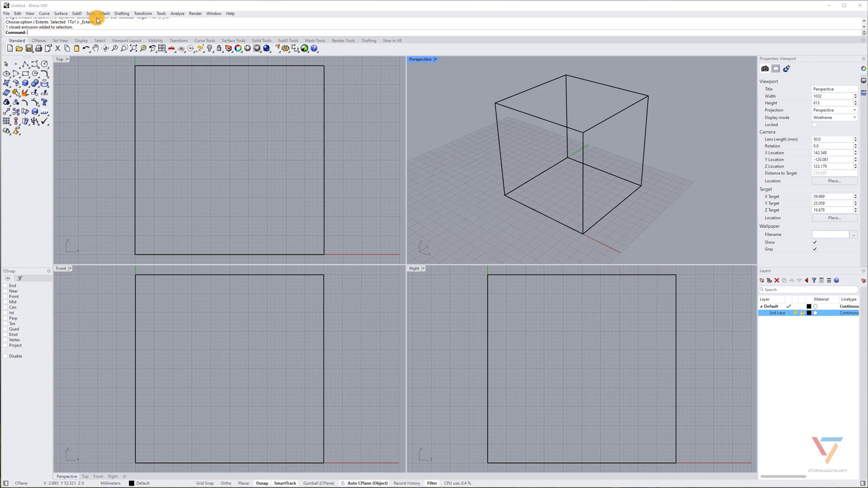
pyautogui.click(143, 13)
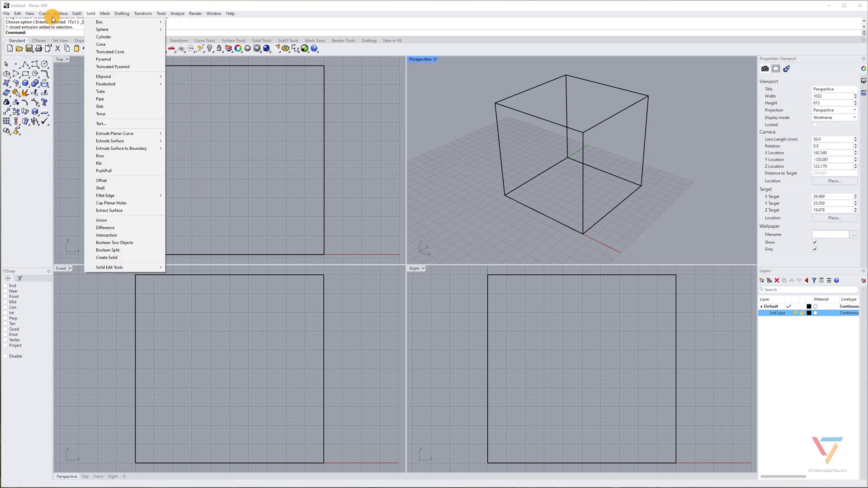
pyautogui.click(207, 10)
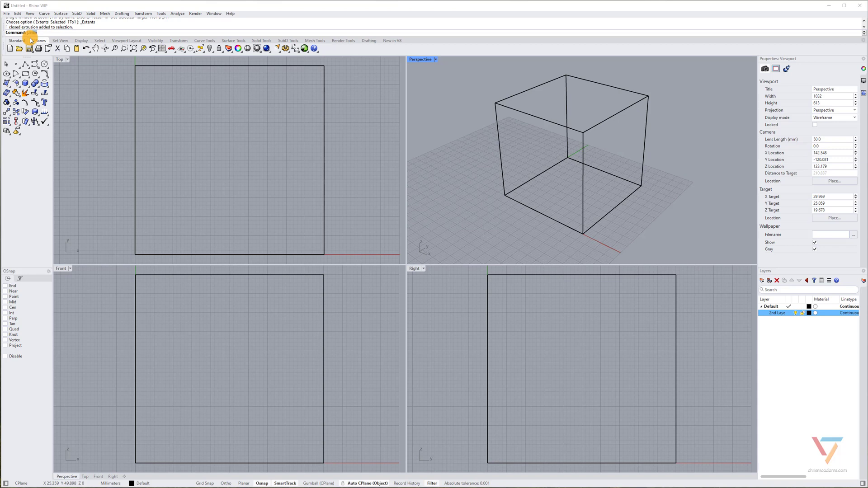
# Use Units to set model units to Inches, changing the unit system only
pyautogui.write('Units')
pyautogui.press('Return')
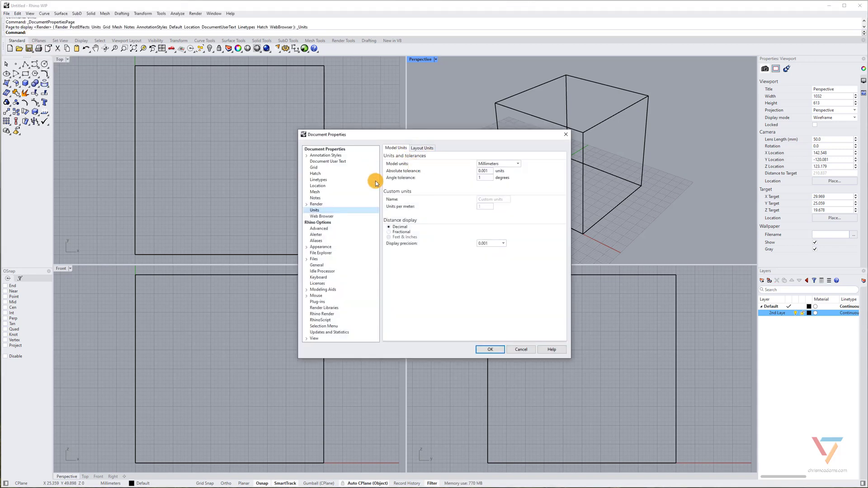
pyautogui.click(508, 166)
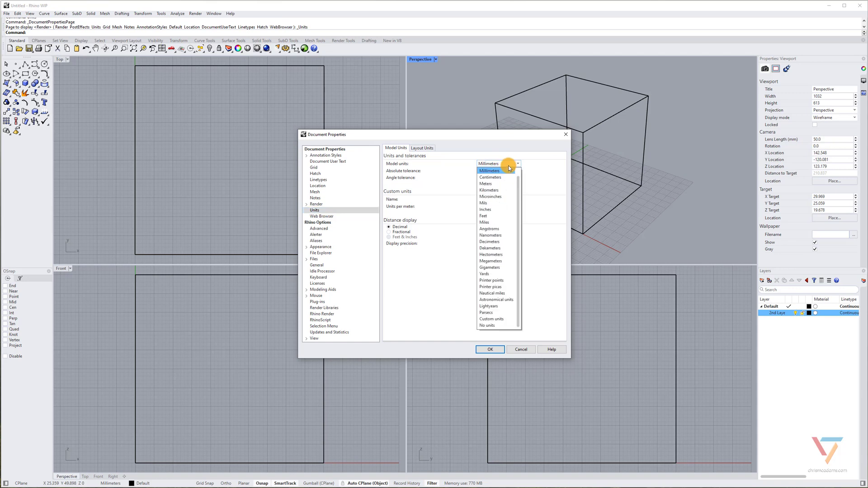
pyautogui.click(494, 210)
pyautogui.click(488, 351)
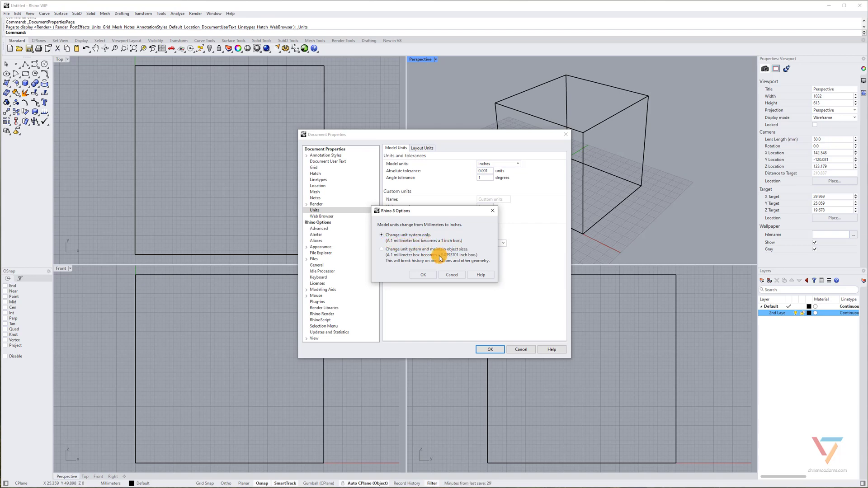
pyautogui.click(423, 273)
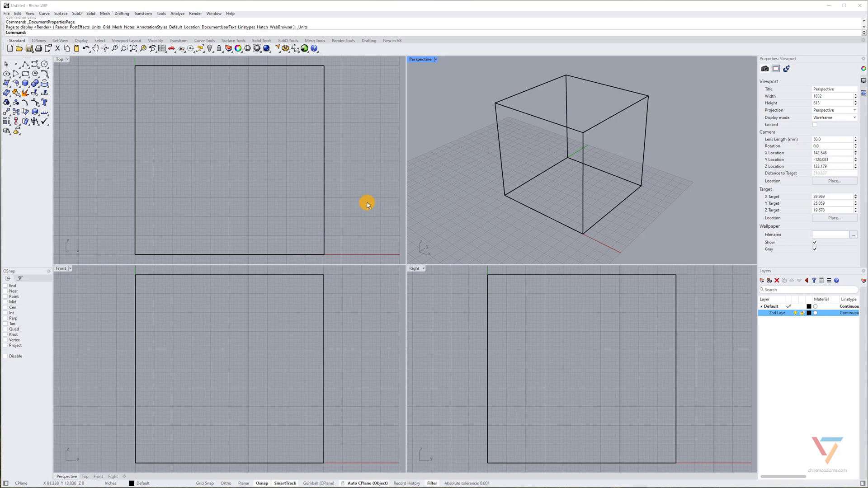
pyautogui.click(57, 61)
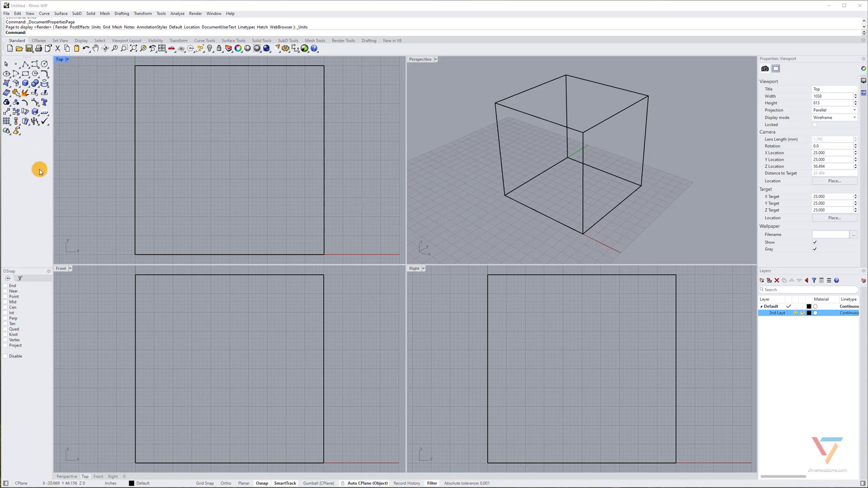
pyautogui.click(60, 269)
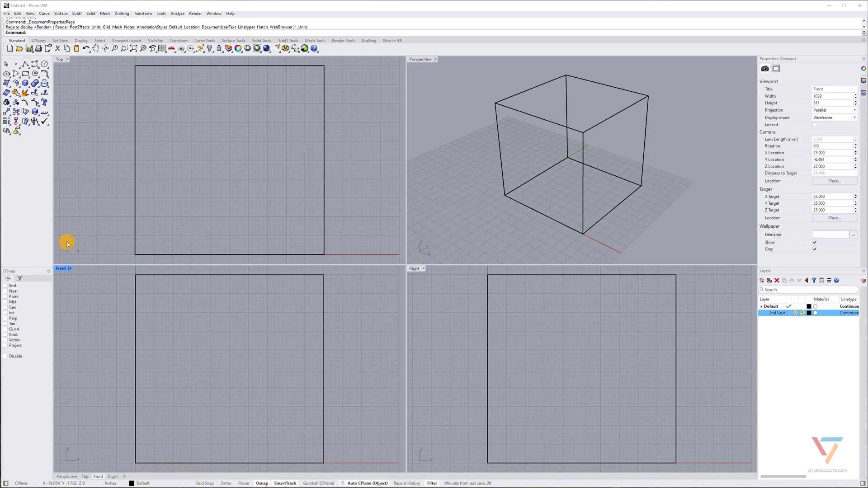
pyautogui.doubleClick(61, 60)
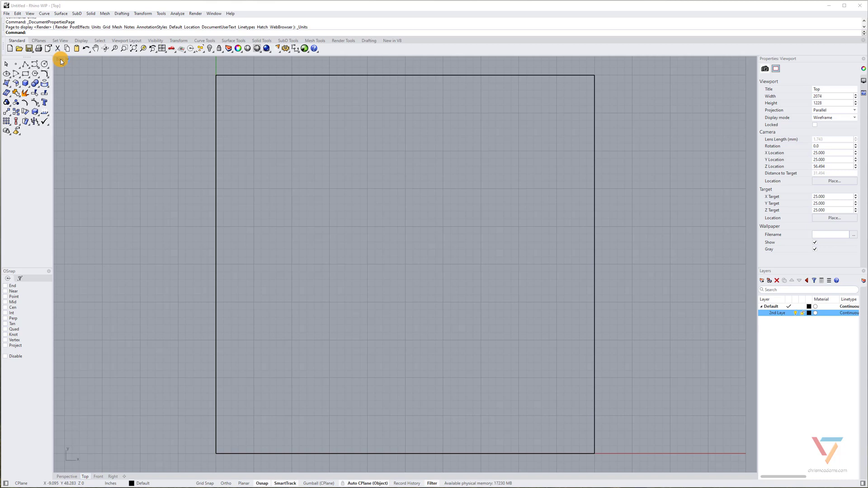
pyautogui.doubleClick(61, 60)
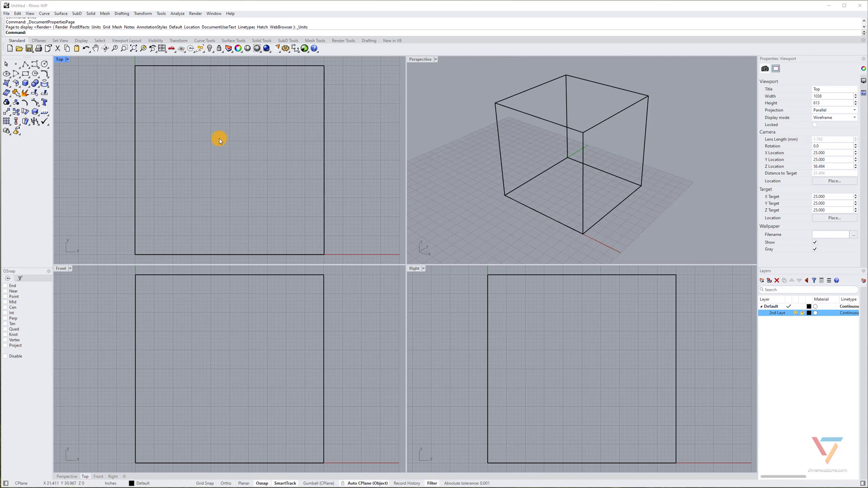
# Pan and zoom out the Top, Front and Right views, then orbit and pan Perspective
pyautogui.moveTo(235, 141)
pyautogui.mouseDown(button='right')
pyautogui.moveTo(204, 141)
pyautogui.moveTo(270, 144)
pyautogui.moveTo(229, 136)
pyautogui.moveTo(239, 140)
pyautogui.mouseUp(button='right')
pyautogui.scroll(-5, 235, 138)
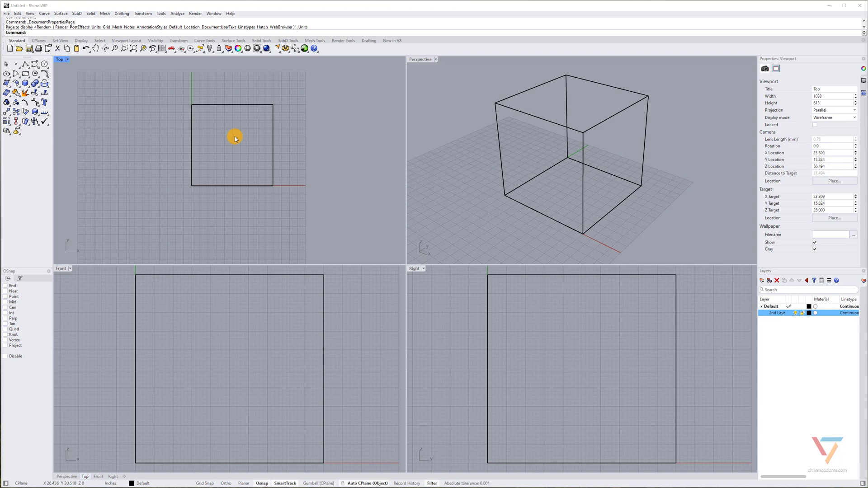
pyautogui.moveTo(247, 354); pyautogui.dragTo(219, 351, button='right')
pyautogui.moveTo(545, 369)
pyautogui.mouseDown(button='right')
pyautogui.moveTo(595, 360)
pyautogui.moveTo(552, 364)
pyautogui.mouseUp(button='right')
pyautogui.scroll(-5, 552, 364)
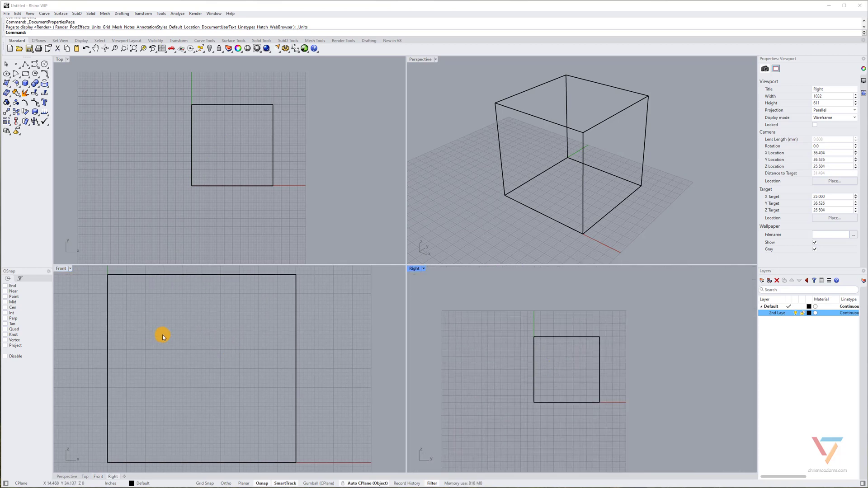
pyautogui.scroll(-4, 166, 334)
pyautogui.moveTo(202, 336); pyautogui.dragTo(196, 348, button='right')
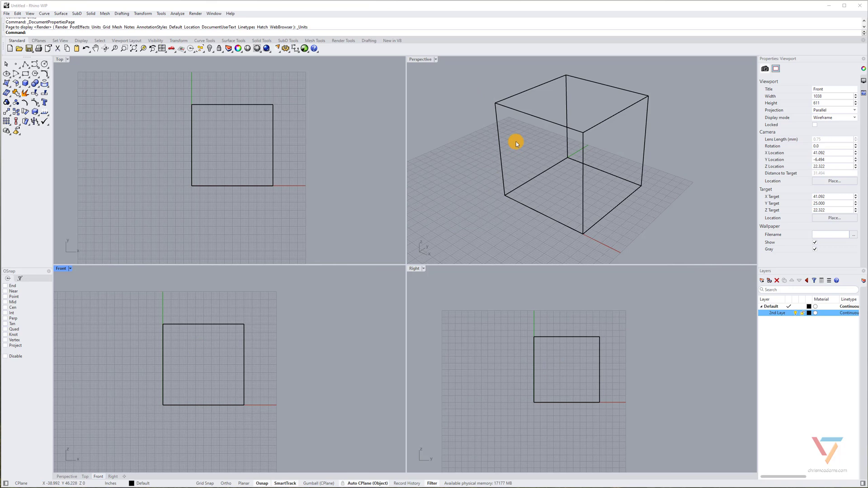
pyautogui.moveTo(525, 146); pyautogui.dragTo(554, 159, button='right')
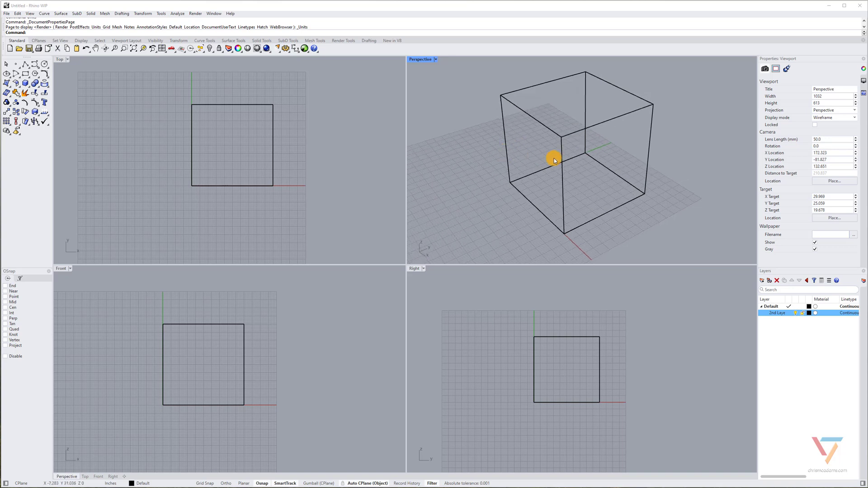
pyautogui.keyDown('shift'); pyautogui.moveTo(607, 153); pyautogui.dragTo(639, 150, button='right'); pyautogui.keyUp('shift')
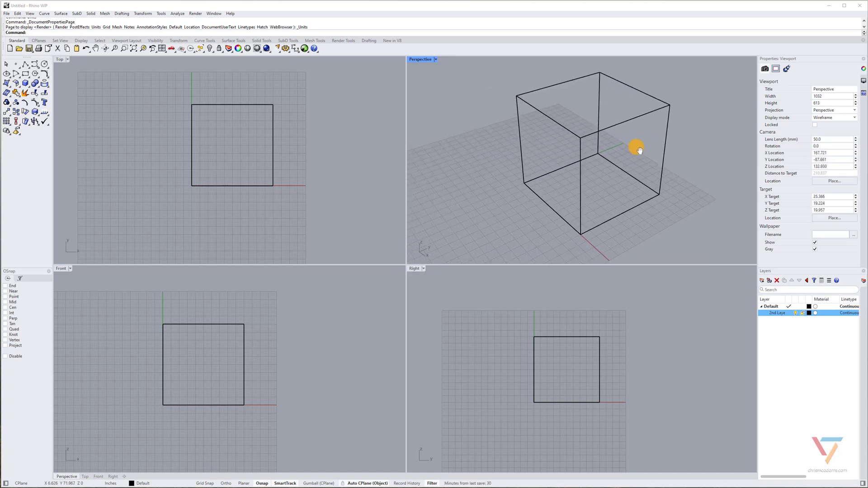
# Set the Perspective view to Shaded display and orbit around the cube
pyautogui.click(417, 59)
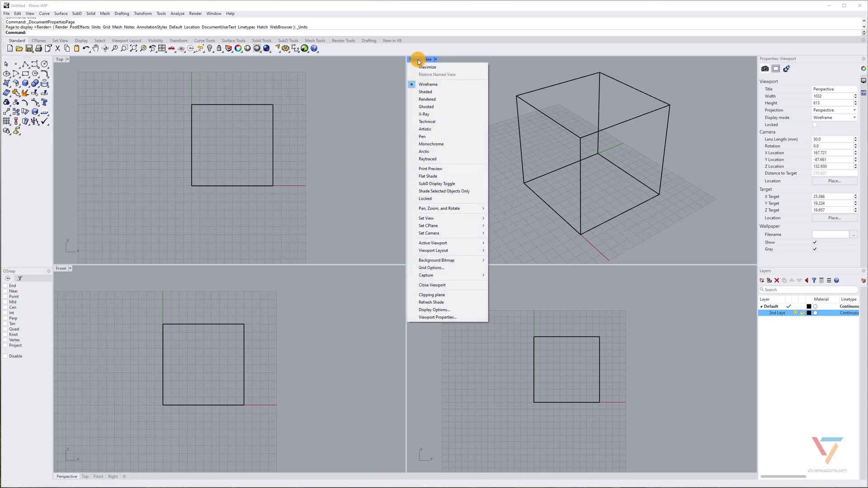
pyautogui.click(440, 92)
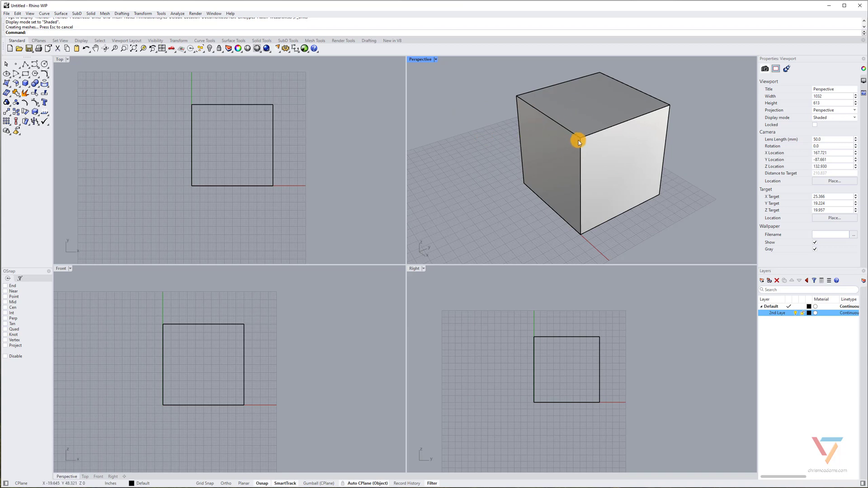
pyautogui.moveTo(578, 141); pyautogui.dragTo(493, 136, button='right')
# Switch the Perspective view to Technical display and orbit to a new angle
pyautogui.click(418, 61)
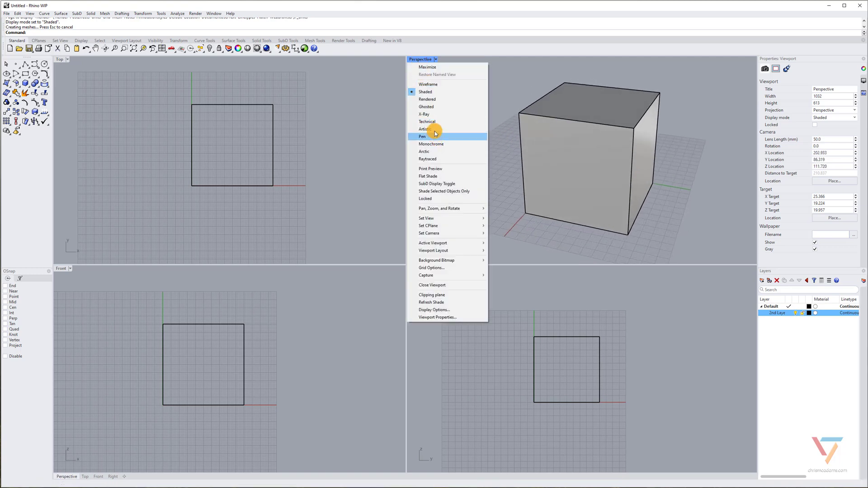
pyautogui.click(442, 122)
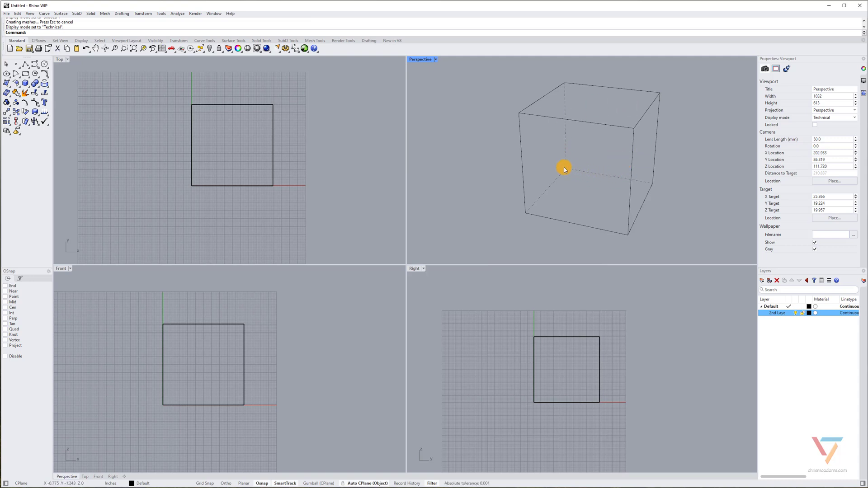
pyautogui.moveTo(594, 154); pyautogui.dragTo(558, 152, button='right')
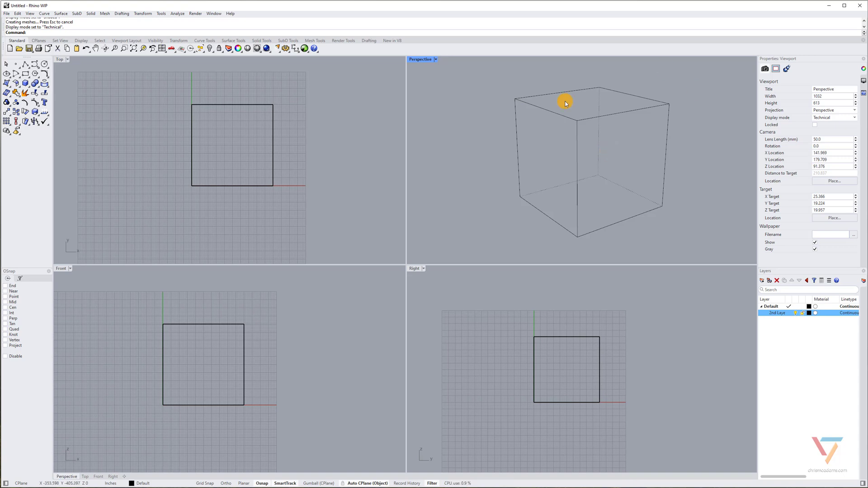
# Preview the Perspective view in Rendered mode, orbit it, then set it back to Shaded
pyautogui.click(425, 60)
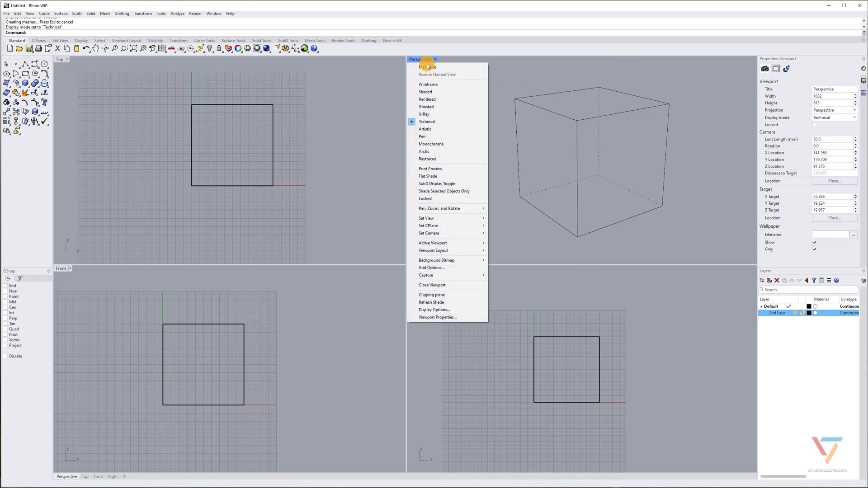
pyautogui.click(439, 99)
pyautogui.moveTo(552, 167); pyautogui.dragTo(551, 136, button='right')
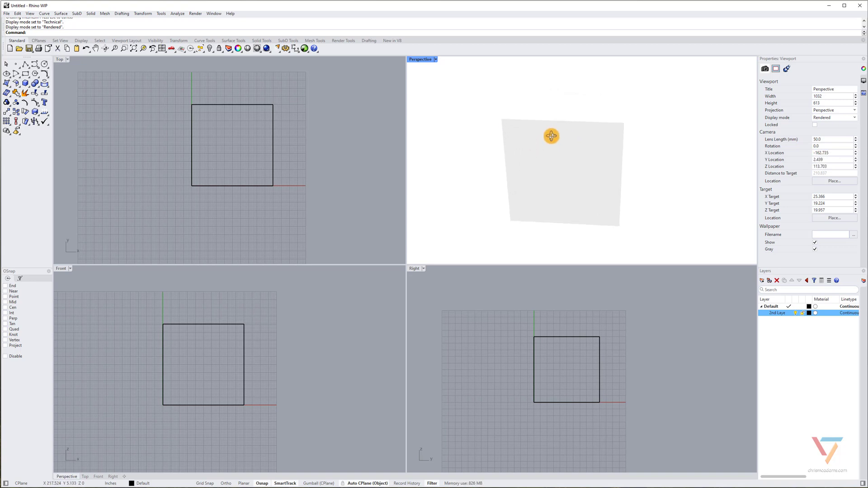
pyautogui.click(425, 59)
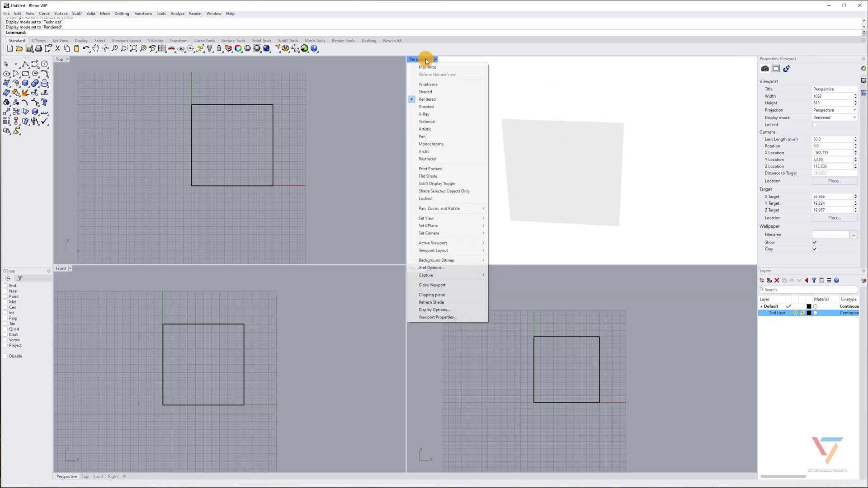
pyautogui.click(427, 91)
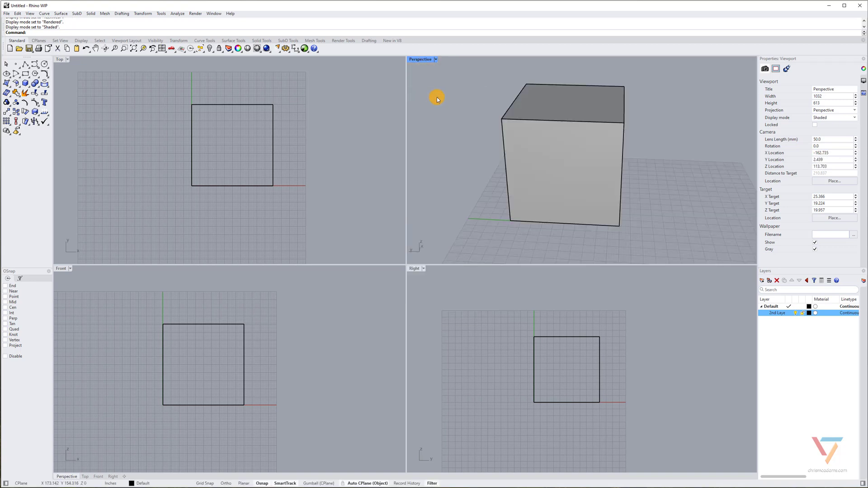
# Orbit the Perspective view to show the cube's right side and use its quick view tools
pyautogui.moveTo(536, 134); pyautogui.dragTo(461, 74, button='right')
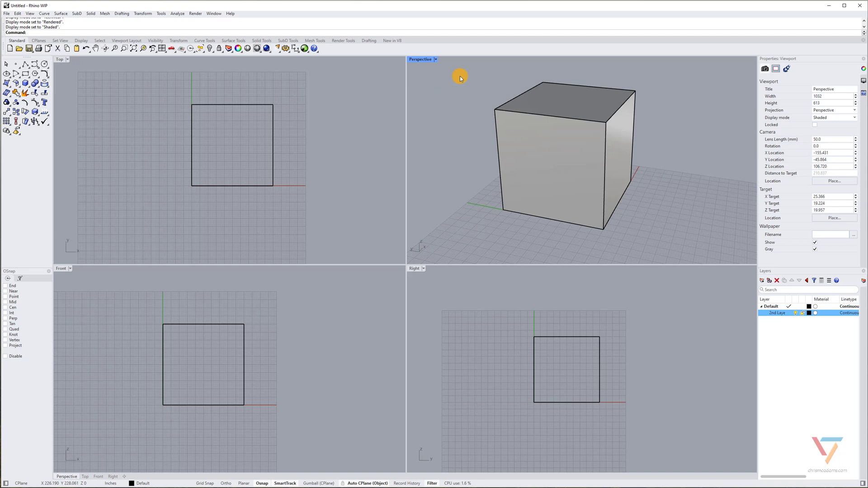
pyautogui.middleClick(460, 76)
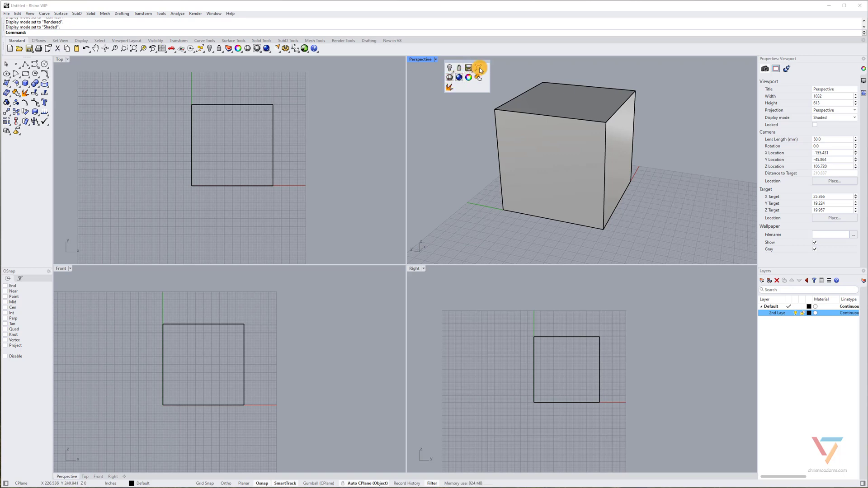
pyautogui.click(450, 79)
# Switch the Top viewport to Shaded display and pan to re-centre the solid square
pyautogui.middleClick(224, 112)
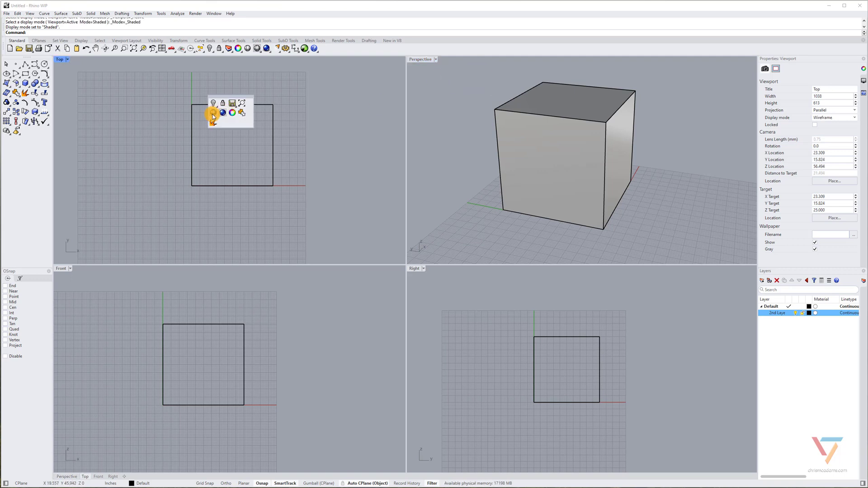
pyautogui.click(215, 116)
pyautogui.moveTo(248, 126); pyautogui.dragTo(230, 151, button='right')
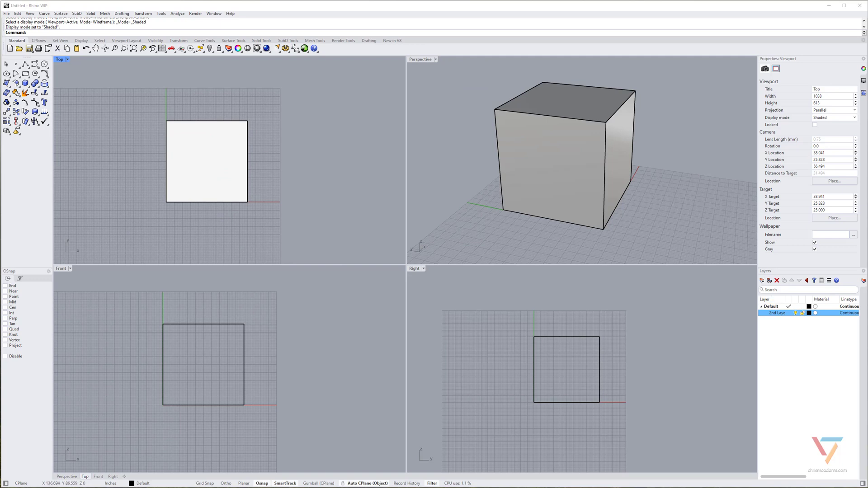
pyautogui.moveTo(257, 94)
pyautogui.mouseDown(button='right')
pyautogui.moveTo(275, 93)
pyautogui.moveTo(268, 95)
pyautogui.mouseUp(button='right')
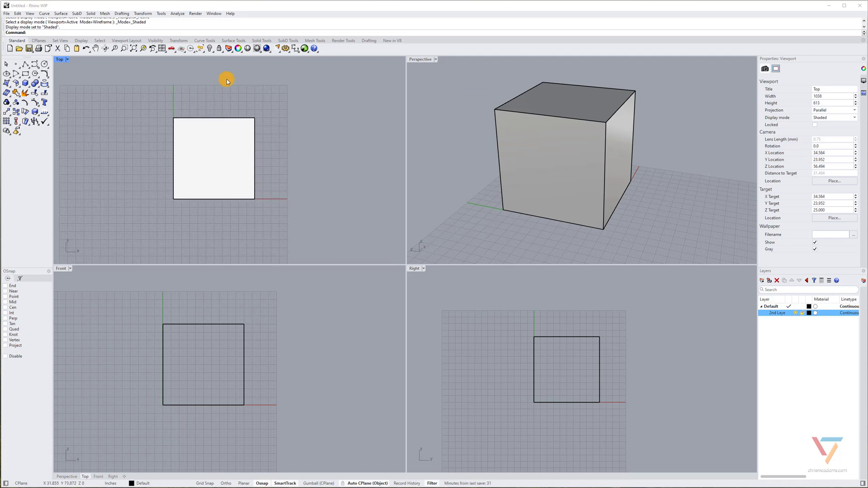
pyautogui.click(229, 13)
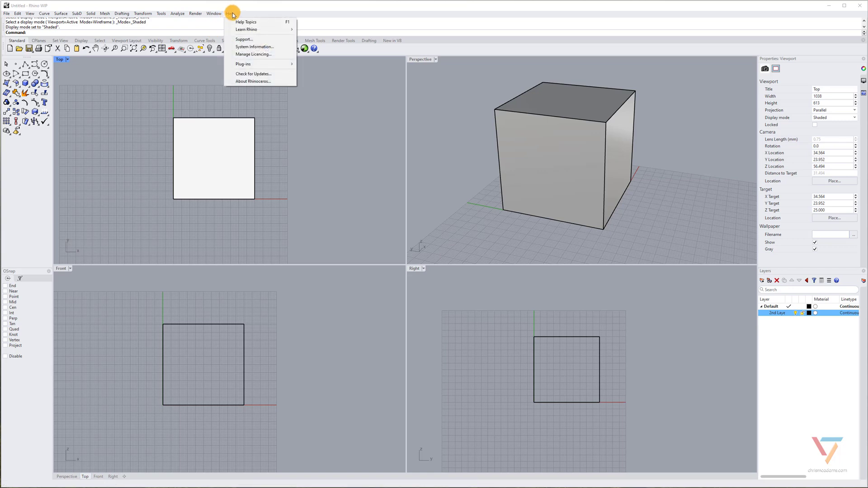
# Search Rhino Help for 'stretch', open the Stretch command page, then return to the four viewports
pyautogui.click(256, 22)
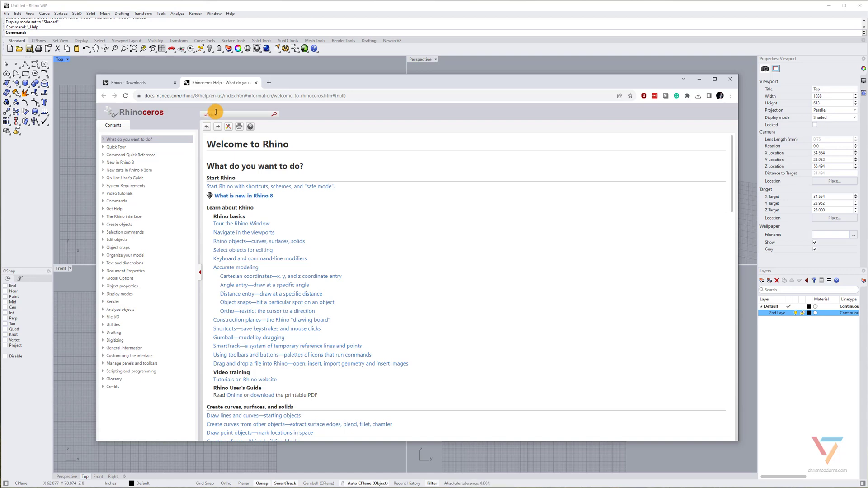
pyautogui.press('Return')
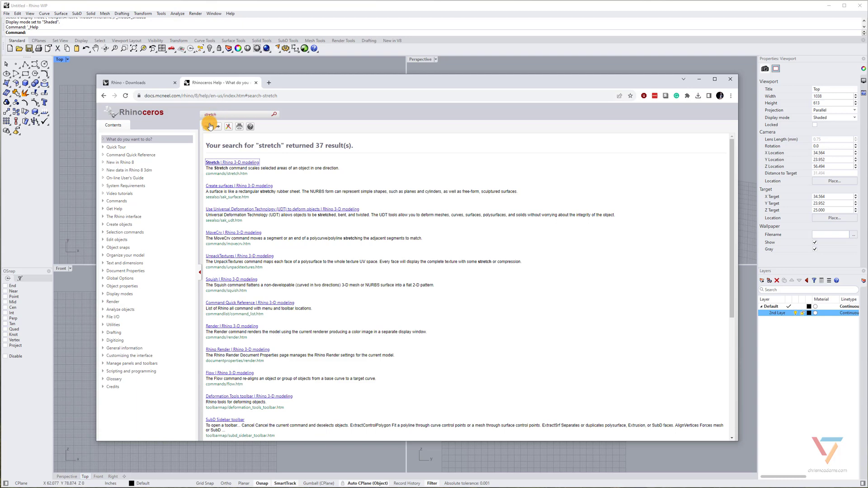
pyautogui.click(232, 163)
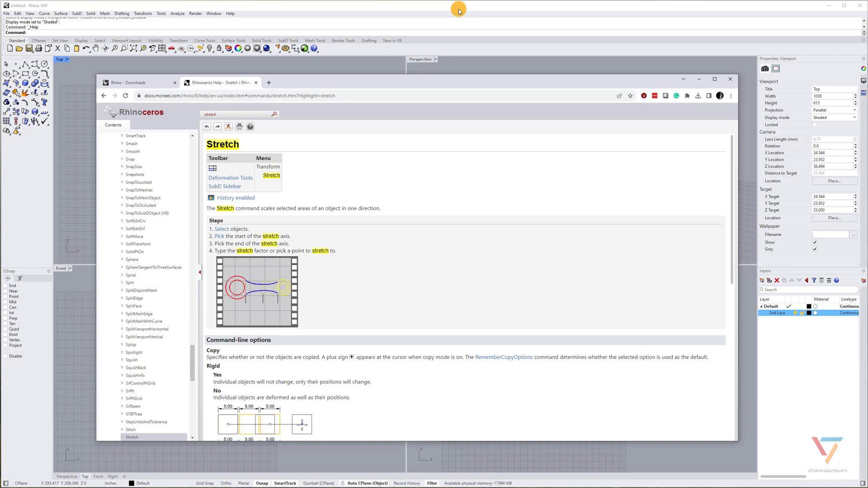
pyautogui.click(458, 11)
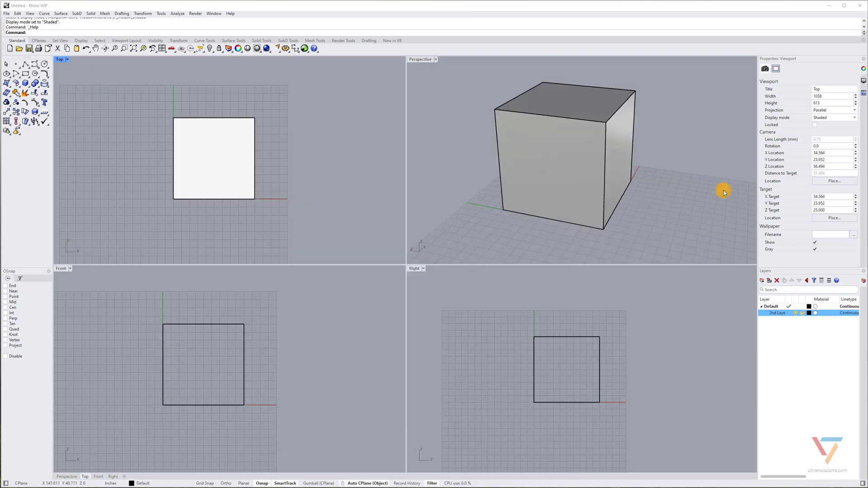